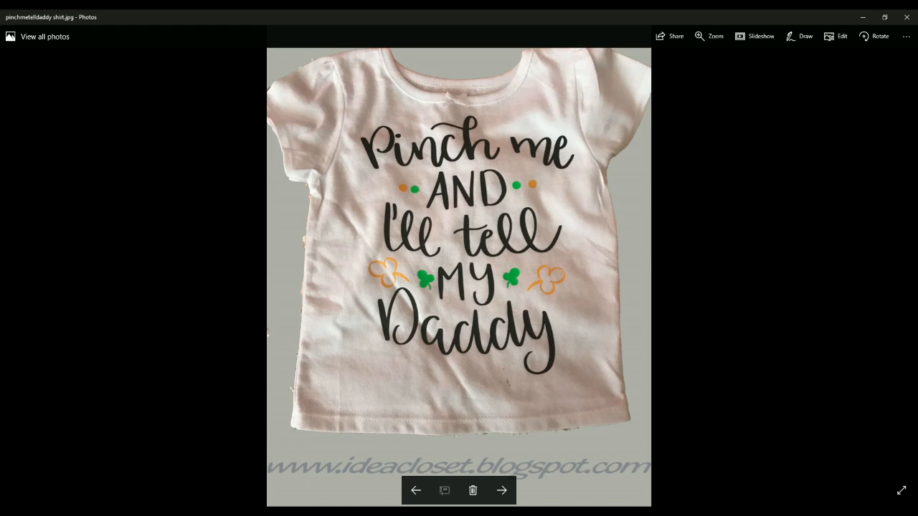
- Switch to Cricut Design Space and set the canvas to the Pajamas template
click(864, 18)
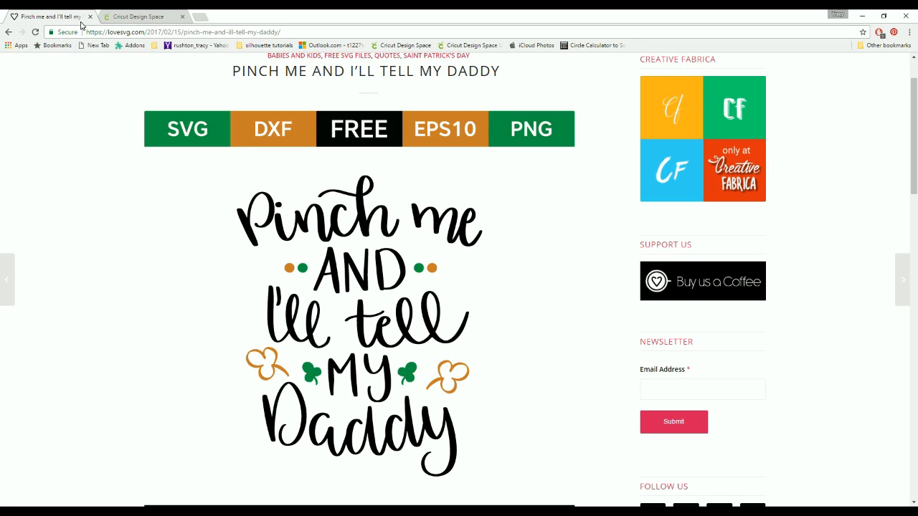
click(139, 16)
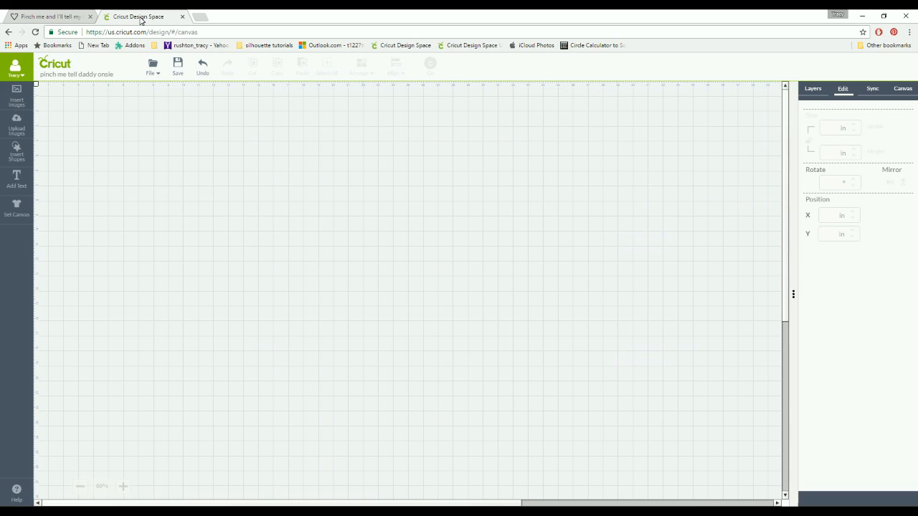
click(15, 208)
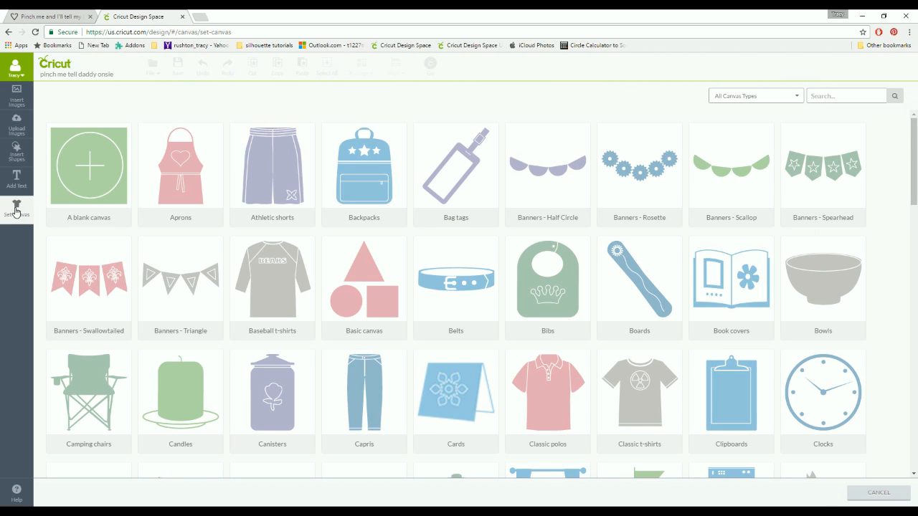
scroll(886, 331, down, 5)
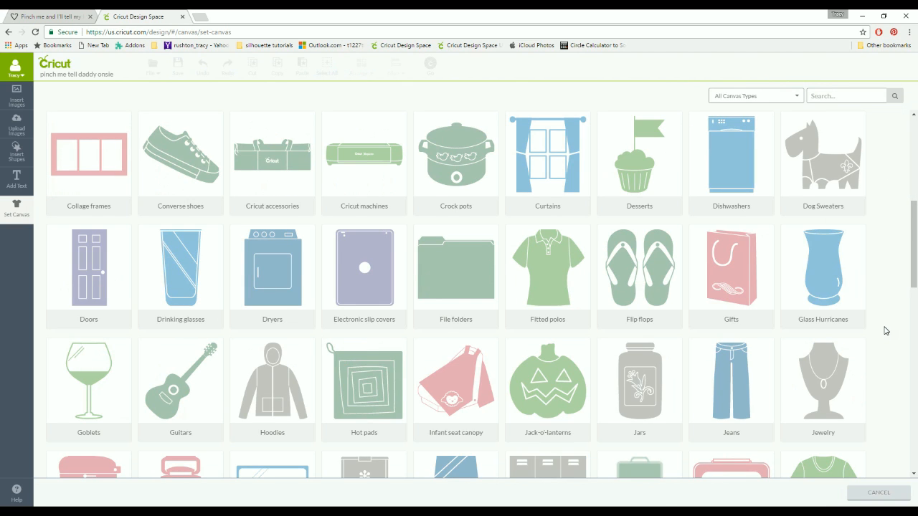
scroll(886, 330, down, 4)
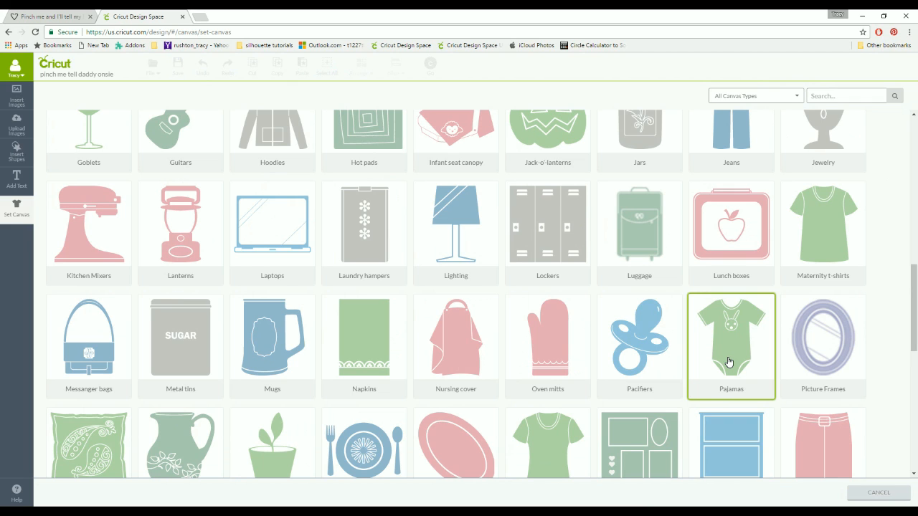
click(729, 362)
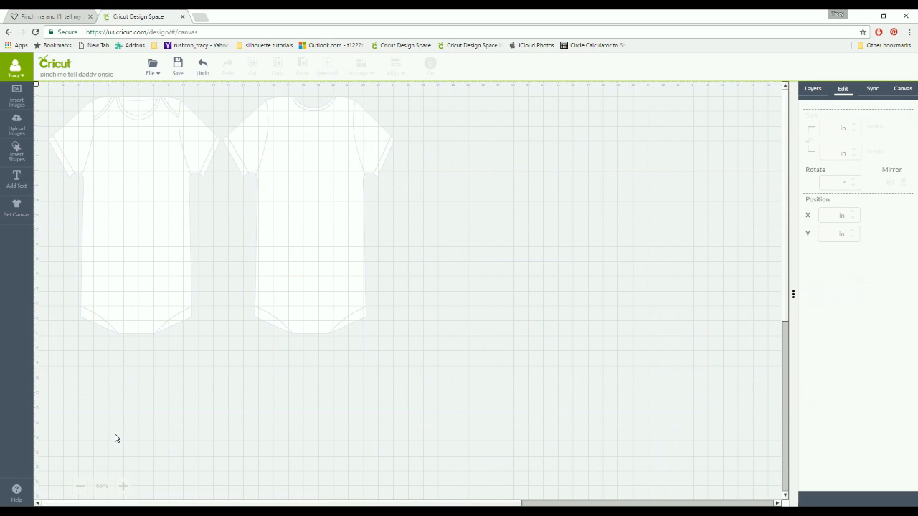
- Set the pajamas canvas color to gray, trying cream as an alternative
click(902, 90)
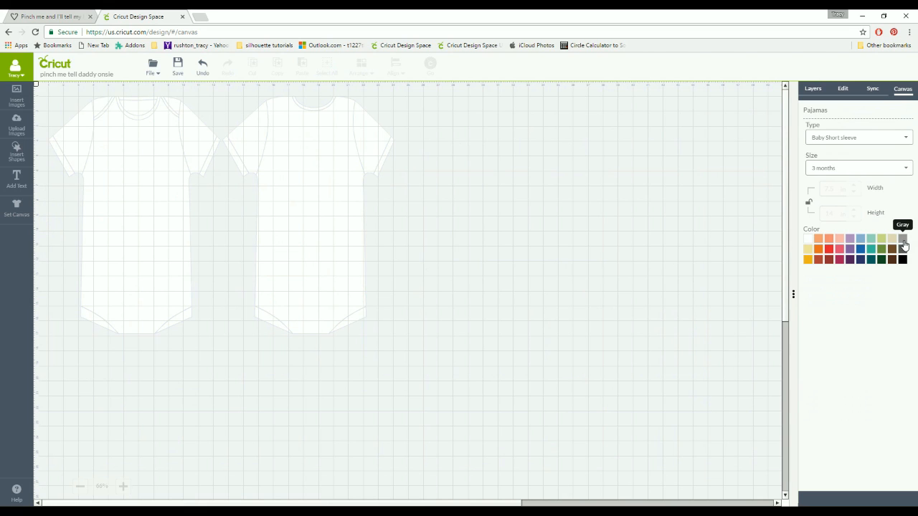
click(903, 240)
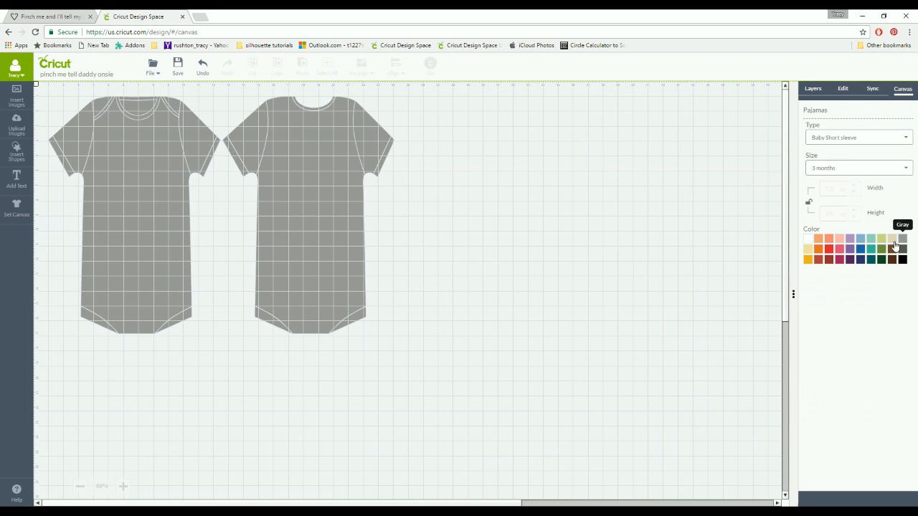
click(892, 244)
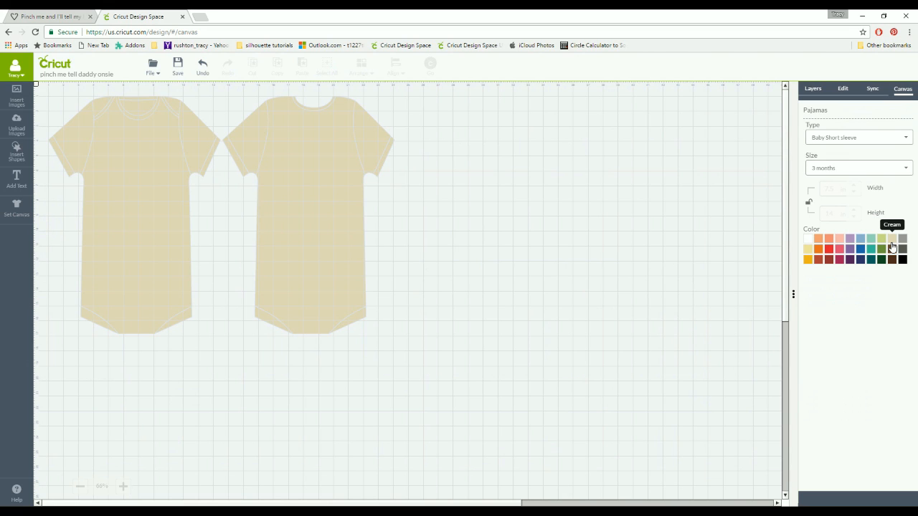
click(904, 241)
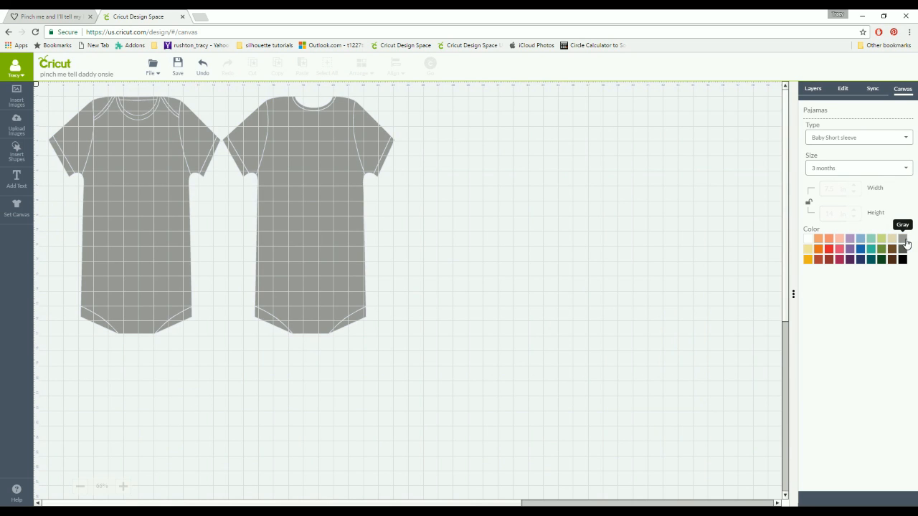
- Insert the uploaded "Pinch me and I'll tell my Daddy" image and place it on the chest of the onesie's front view
click(16, 129)
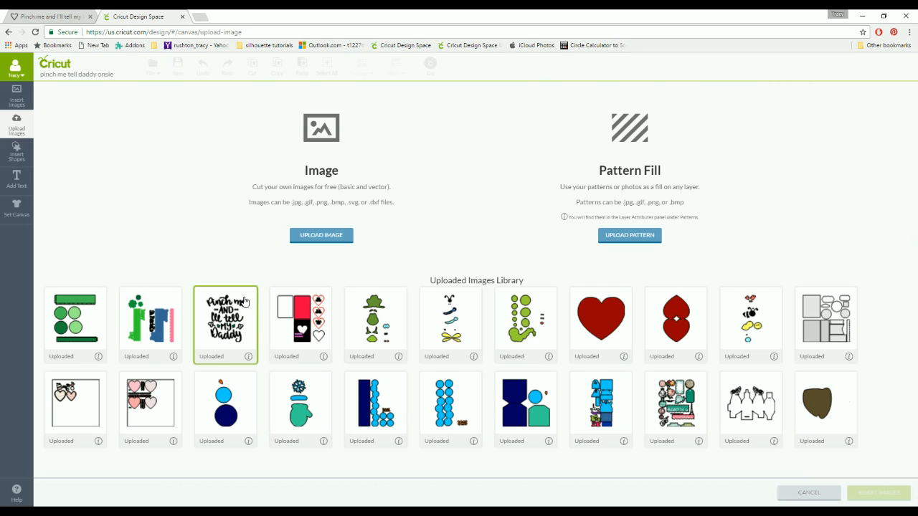
click(246, 299)
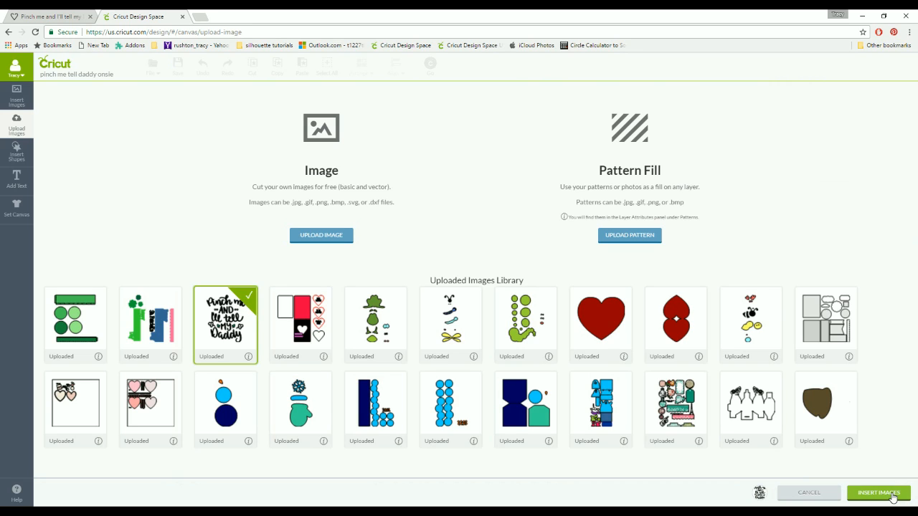
click(879, 493)
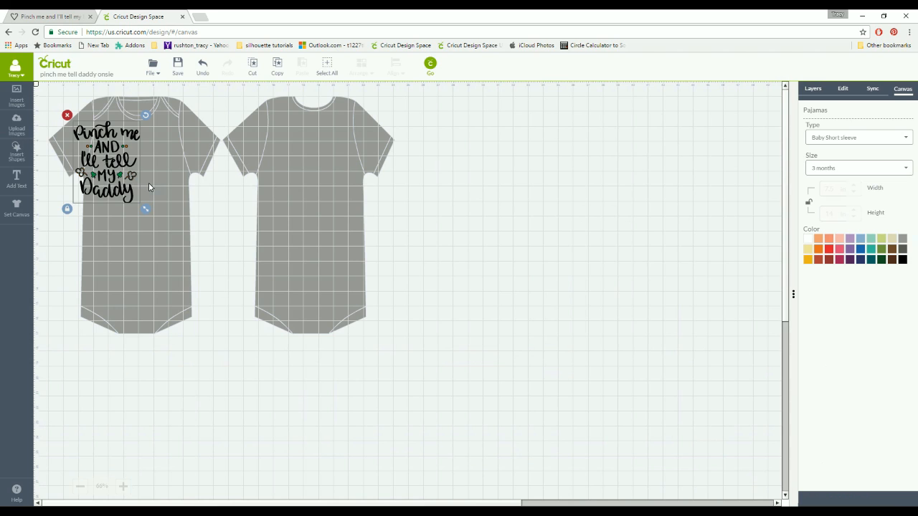
drag(149, 187, 191, 202)
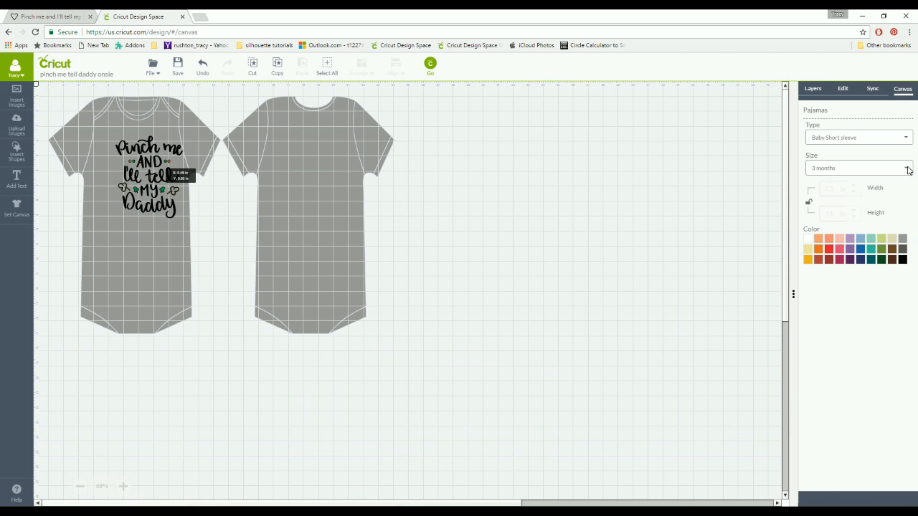
- Set the pajamas canvas size to 18 months
click(908, 169)
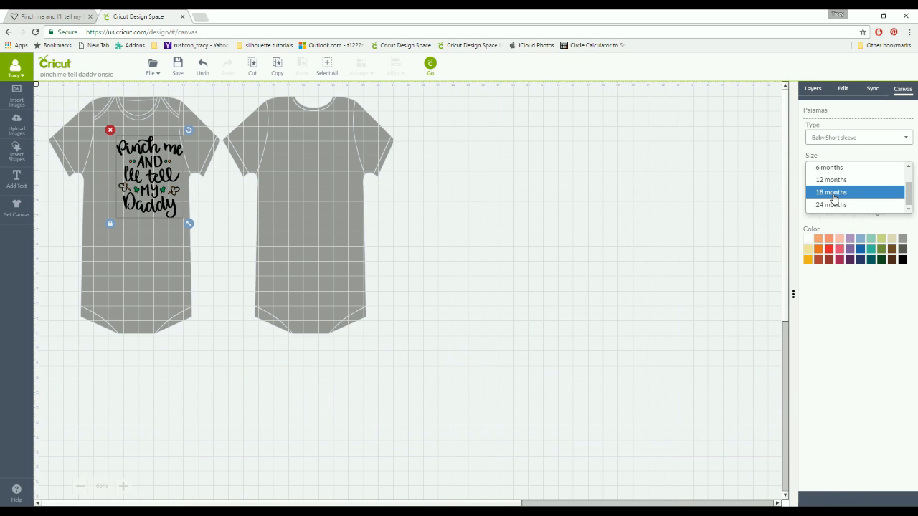
click(832, 192)
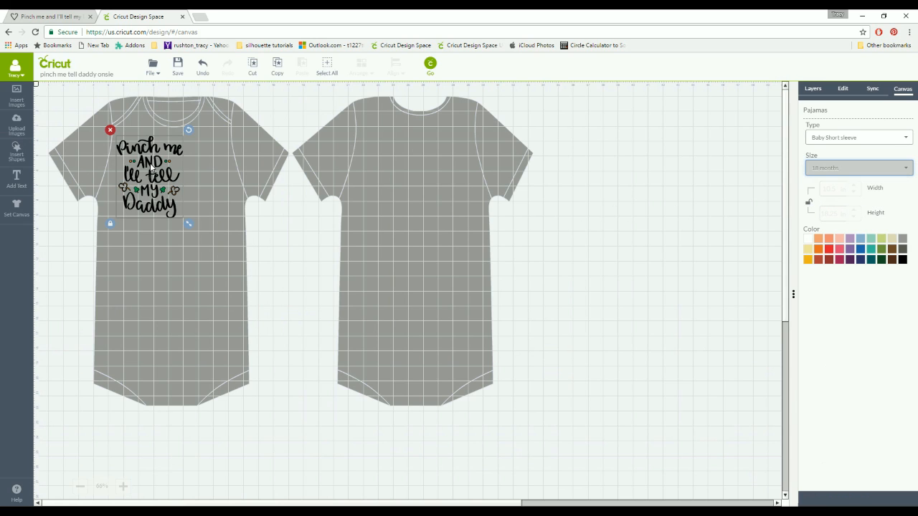
click(816, 98)
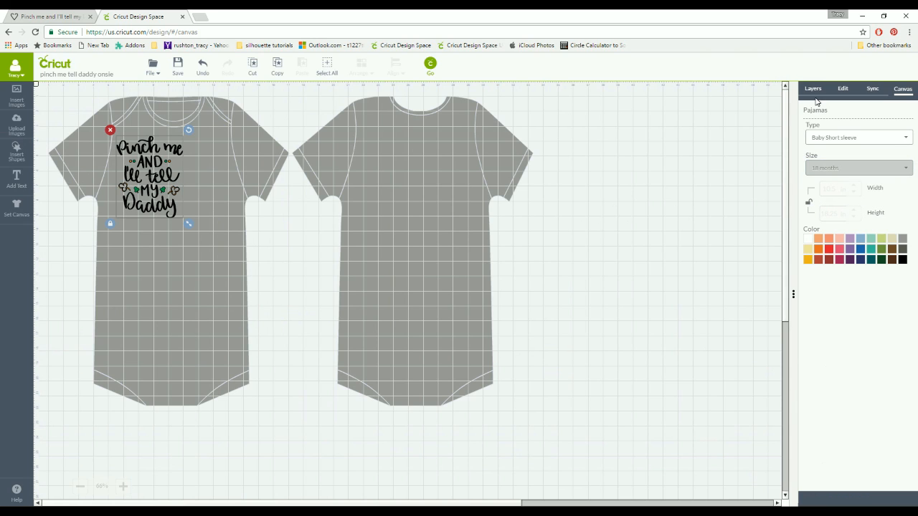
- Enlarge the lettering design on the onesie's front and set its height to 9 in with proportions locked
click(844, 91)
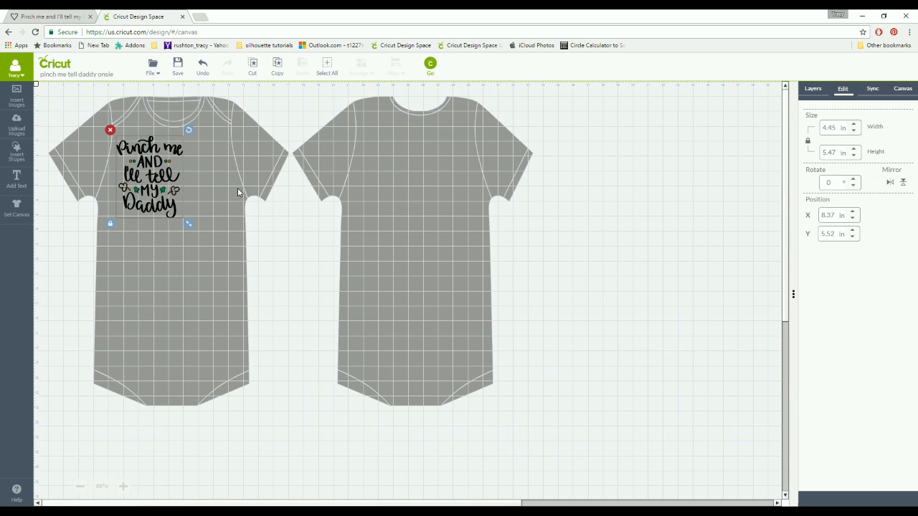
drag(188, 223, 238, 292)
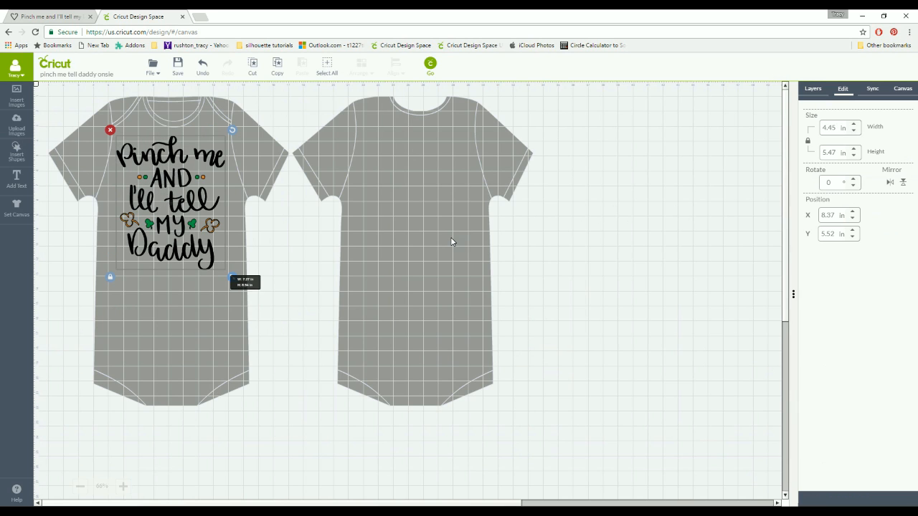
double_click(840, 152)
text(9)
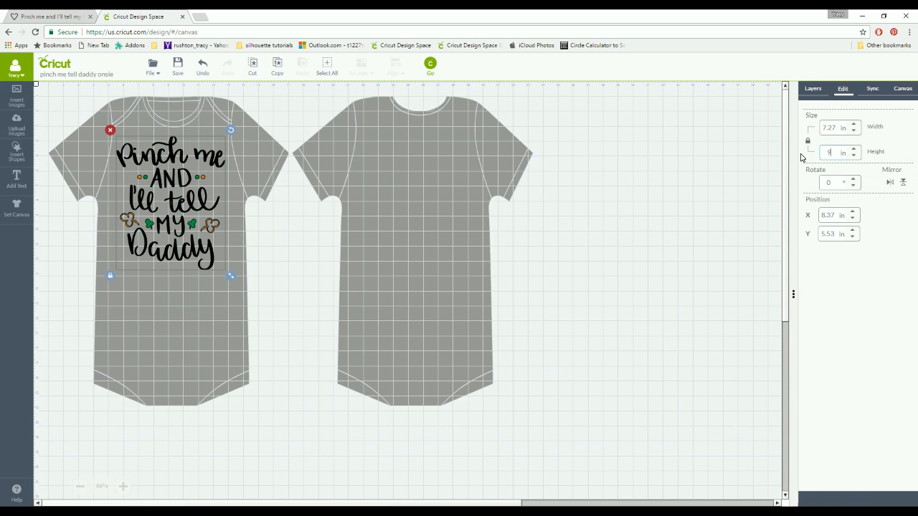
key(Return)
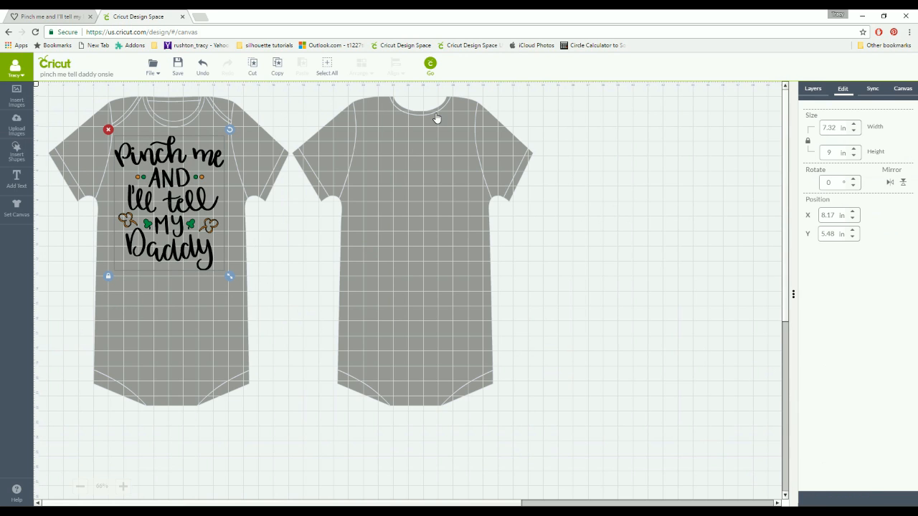
- Review the design's layers, preview how its pieces are arranged on the cutting mats, and return to the canvas
click(812, 89)
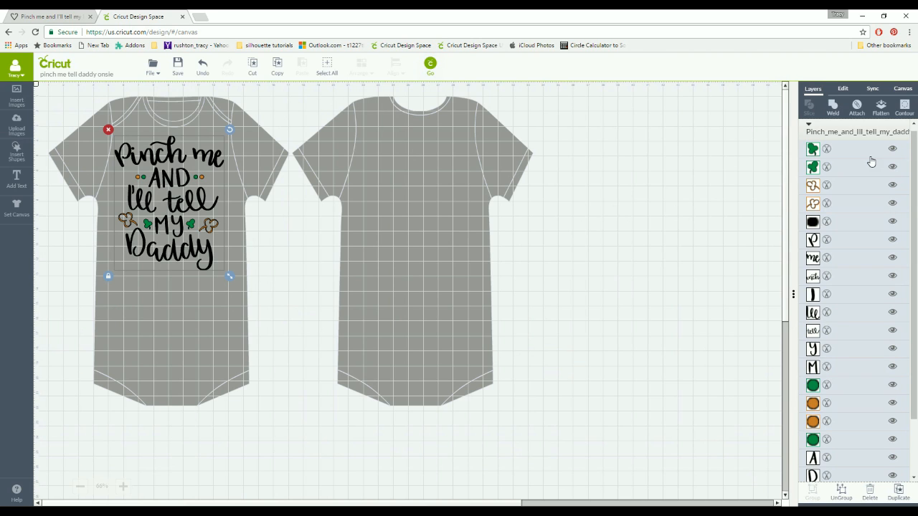
click(433, 70)
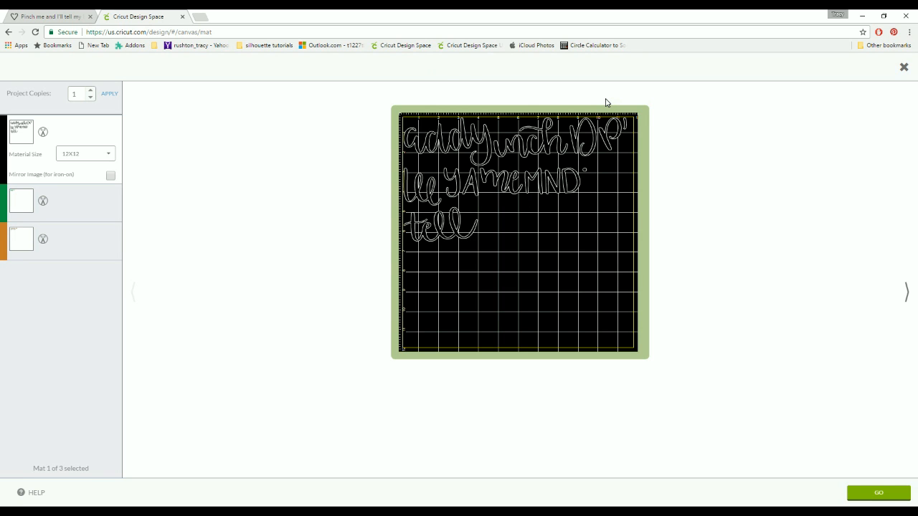
click(904, 68)
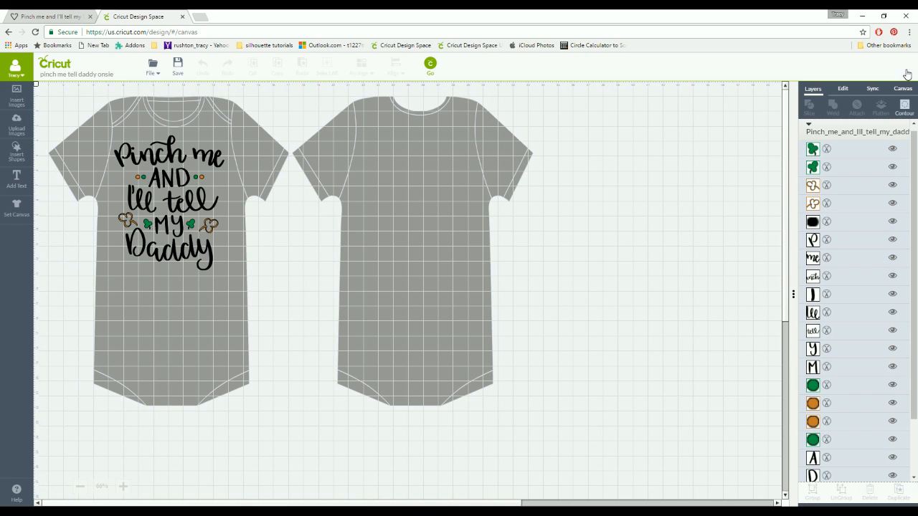
- Ungroup the lettering design and group its two green shamrocks with the two green dots
click(177, 225)
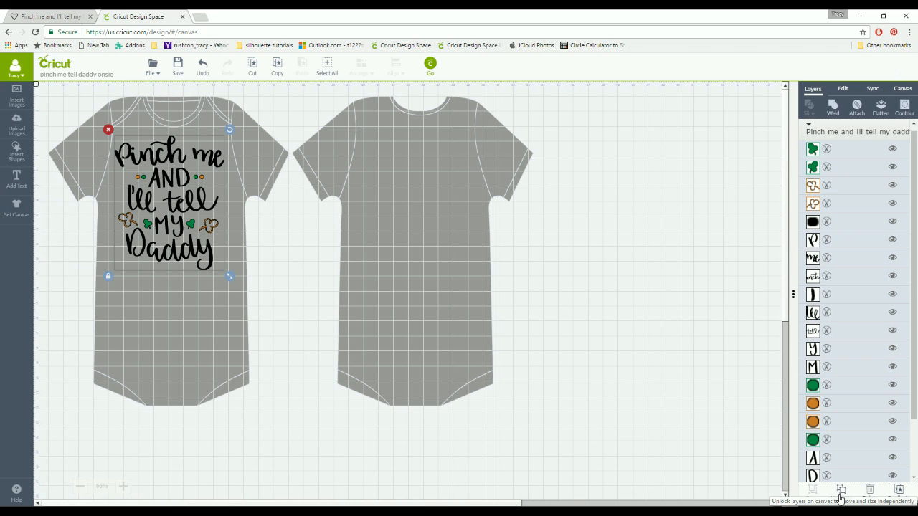
click(841, 490)
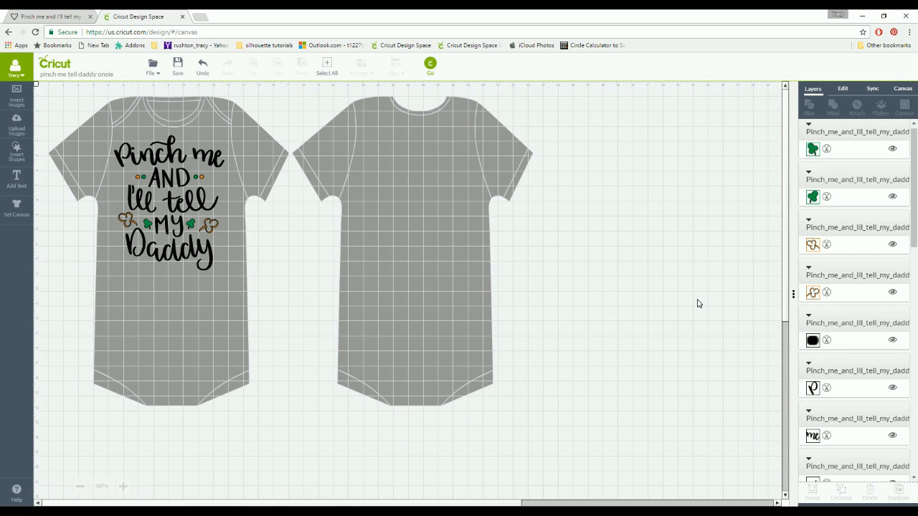
click(812, 149)
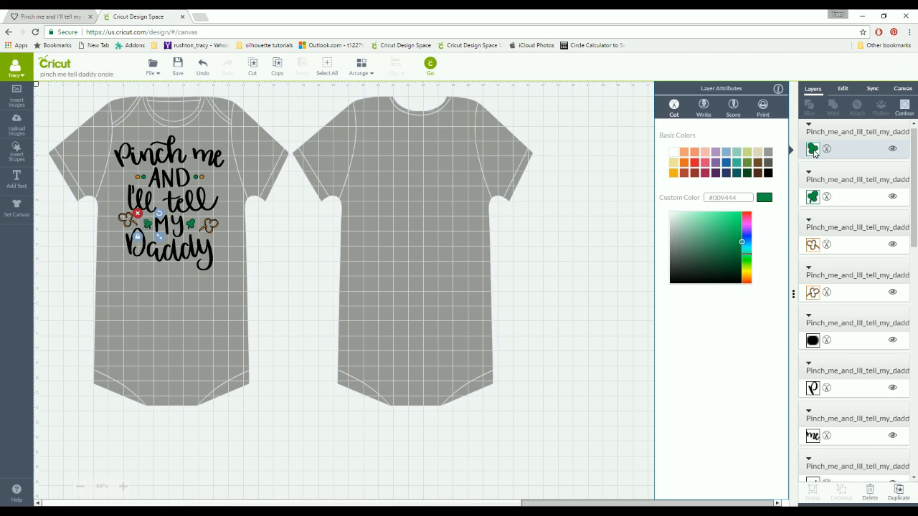
shift+click(814, 198)
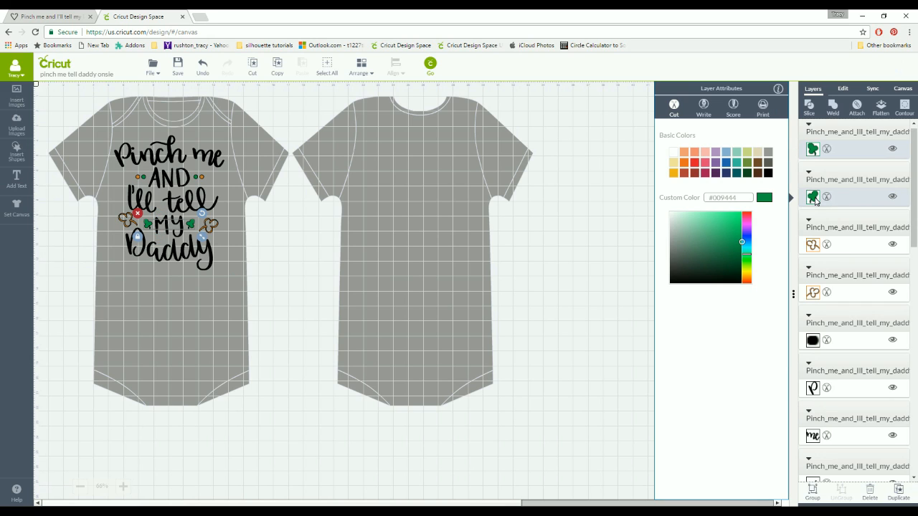
drag(914, 195, 914, 197)
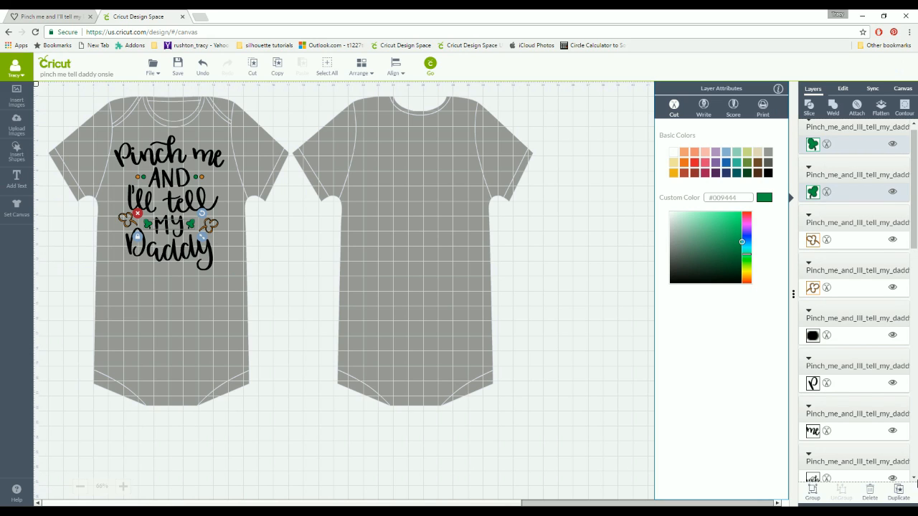
click(913, 478)
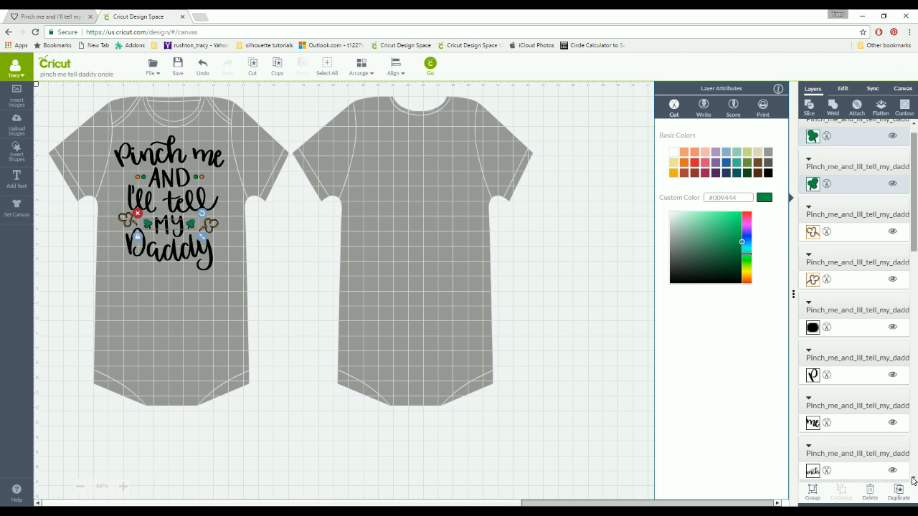
shift+click(144, 179)
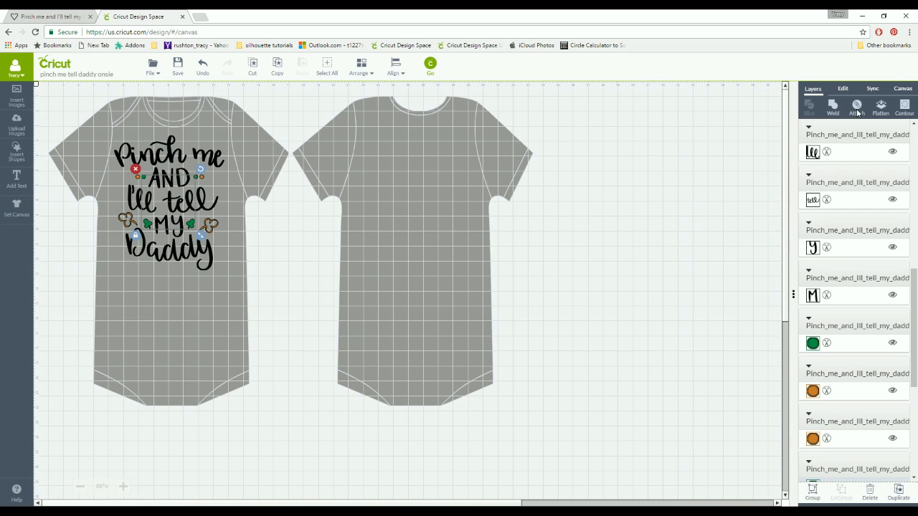
click(812, 493)
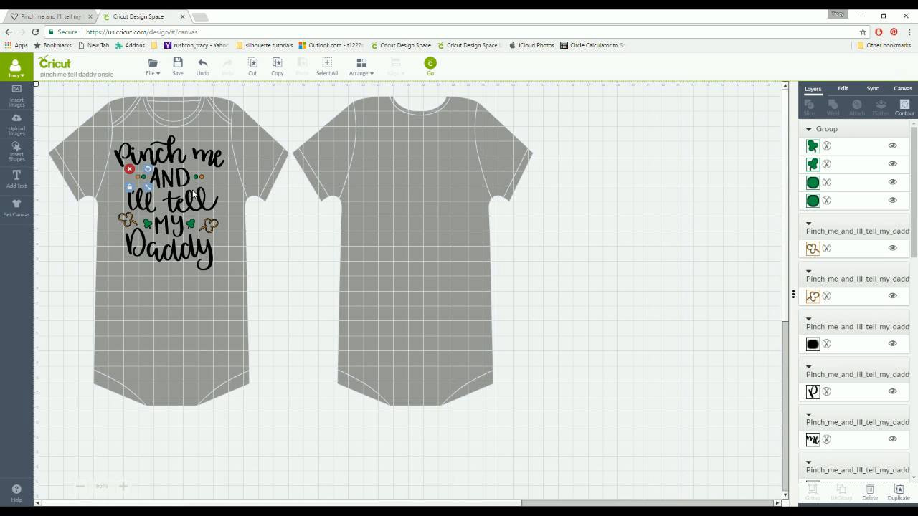
- Attach the two orange dots and the two orange shamrock outlines to each other so they keep their positions for cutting
shift+click(202, 177)
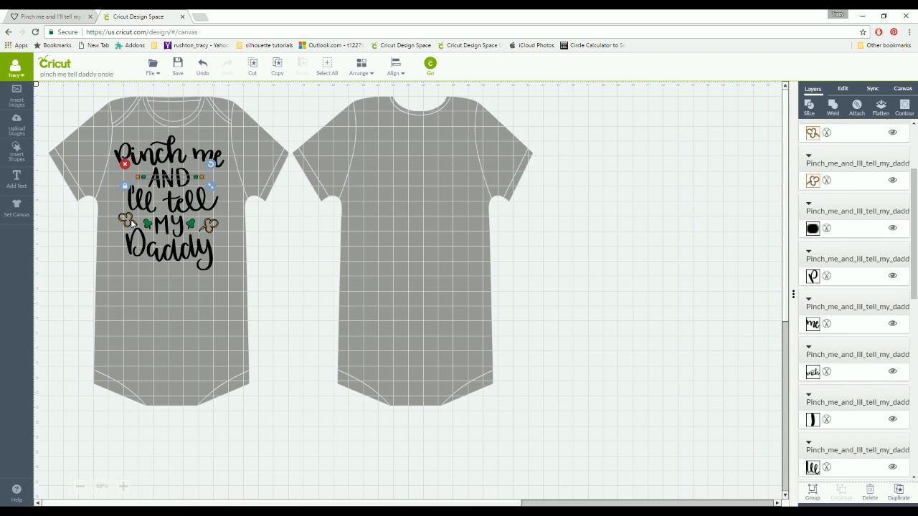
shift+click(217, 223)
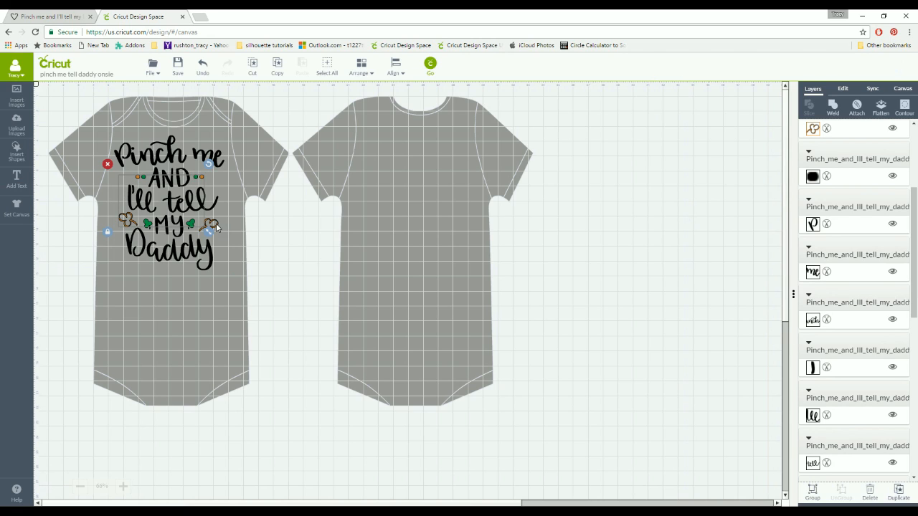
click(856, 112)
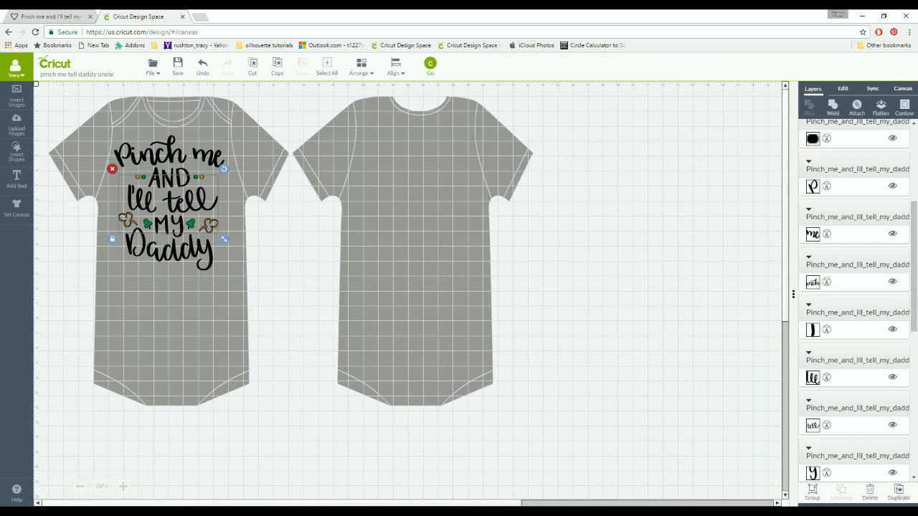
click(814, 496)
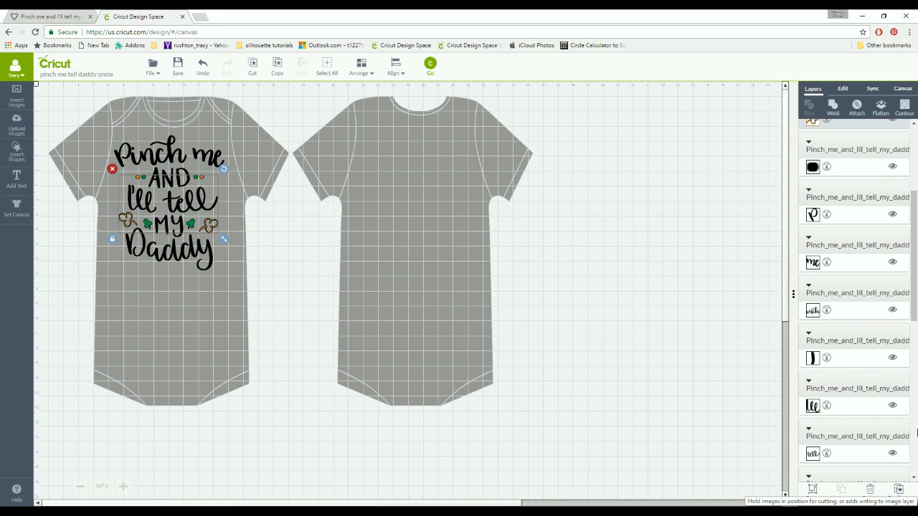
drag(916, 278, 915, 189)
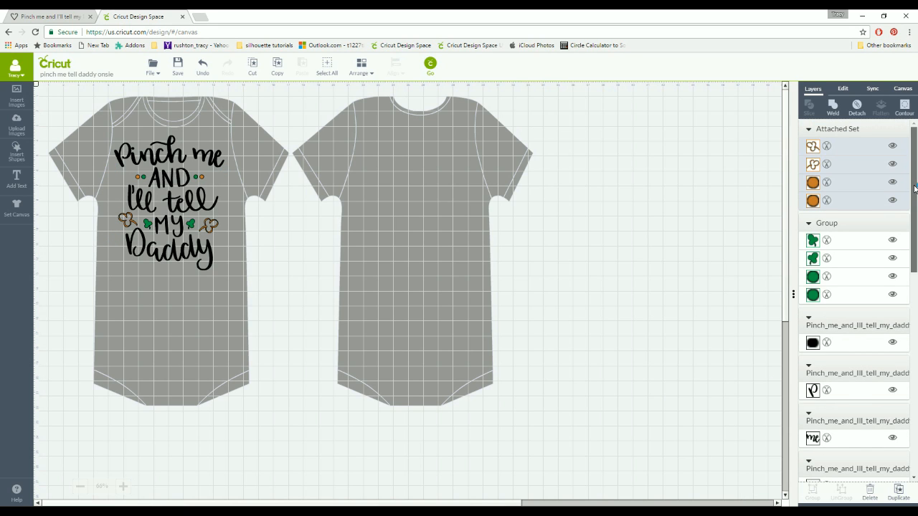
- Hide all the orange and green shamrocks and dots, leaving only the black lettering on the onesie
click(893, 145)
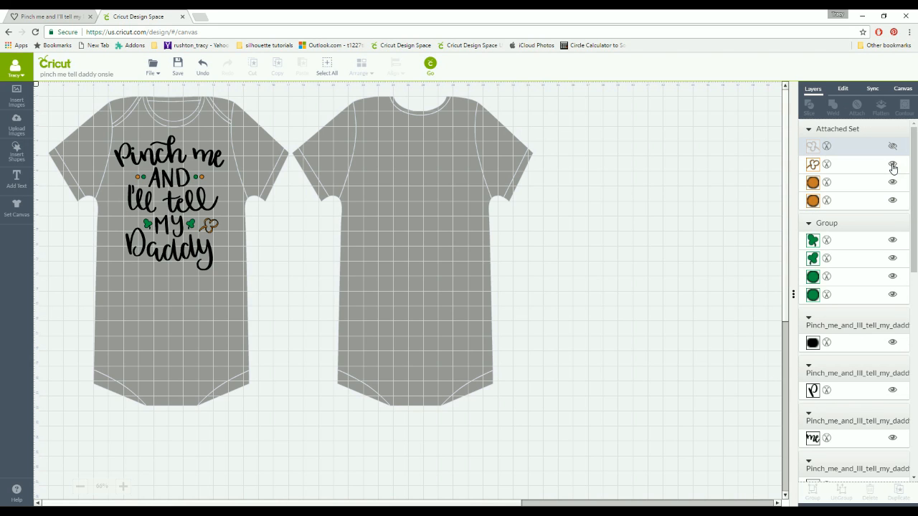
click(893, 164)
click(893, 182)
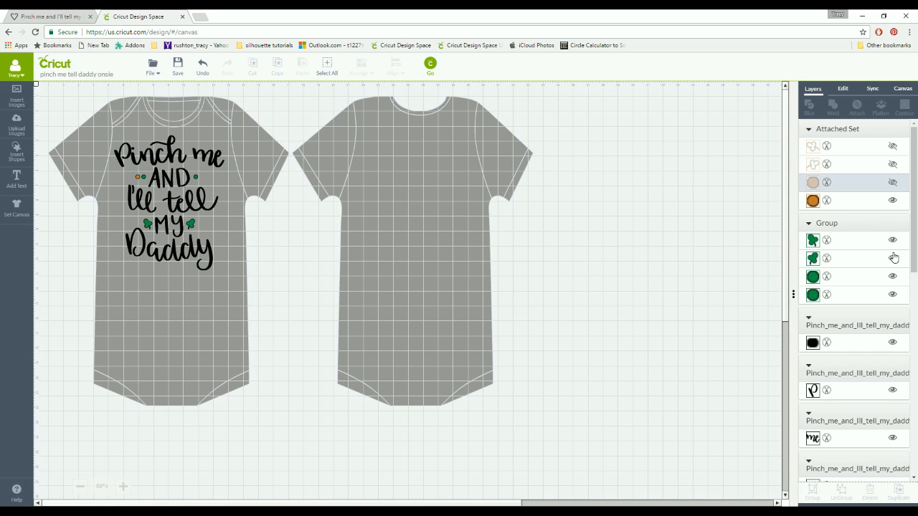
click(893, 259)
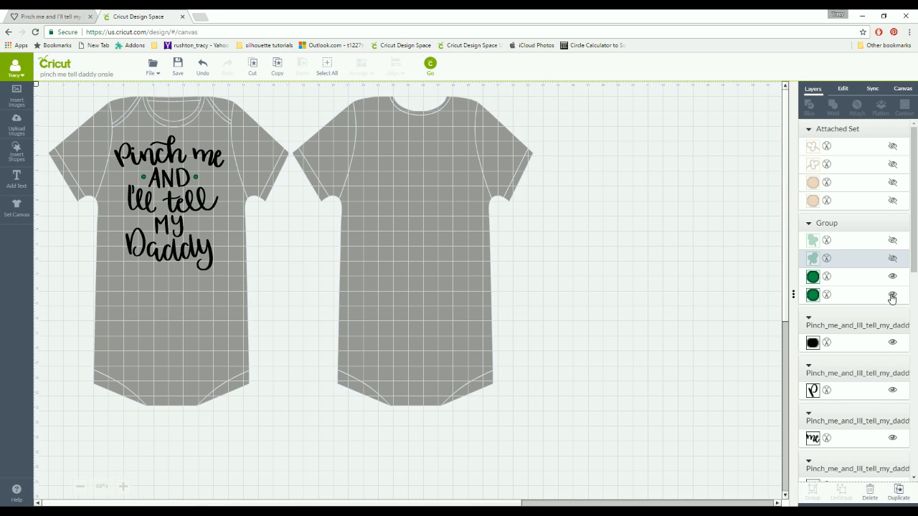
click(892, 296)
click(892, 277)
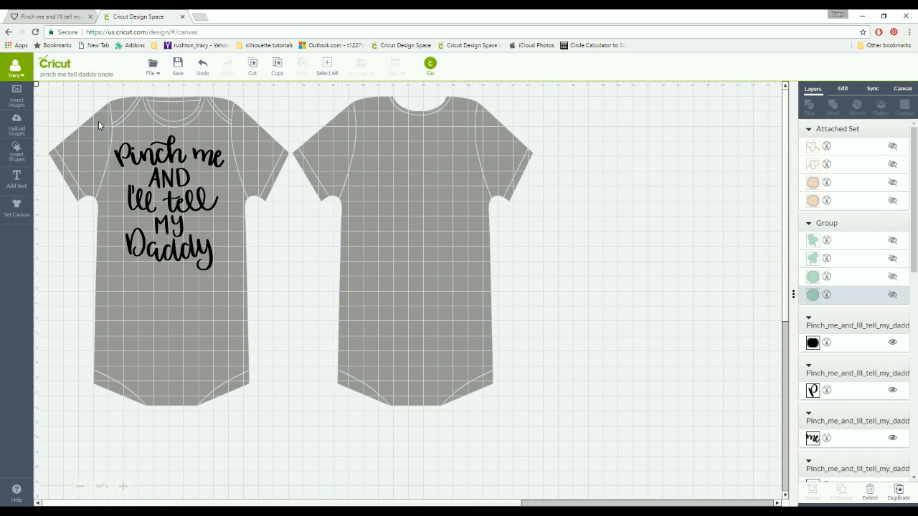
- Select all the black lettering on the onesie and attach it as one set
drag(98, 120, 236, 328)
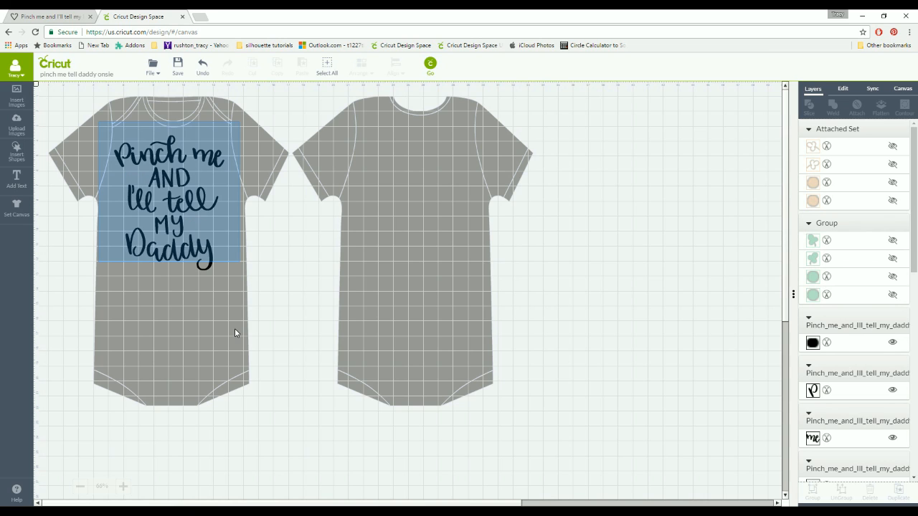
drag(235, 332, 241, 299)
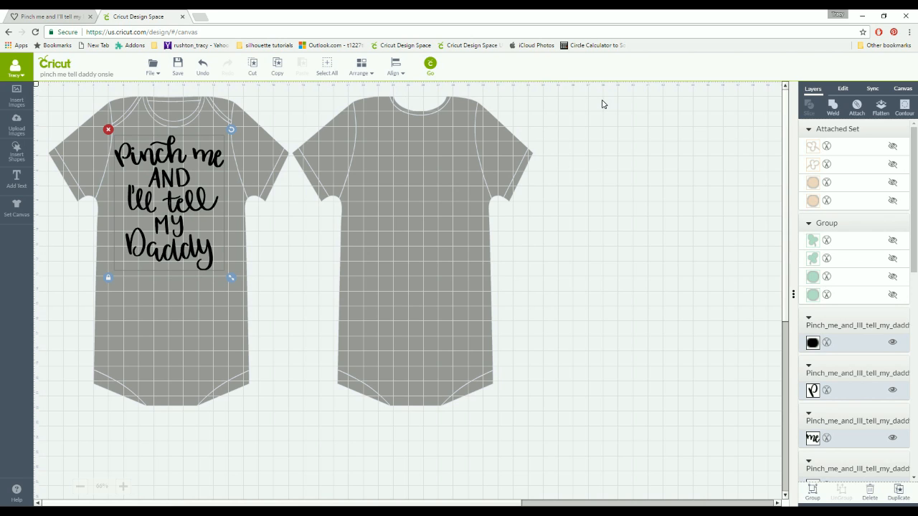
click(807, 498)
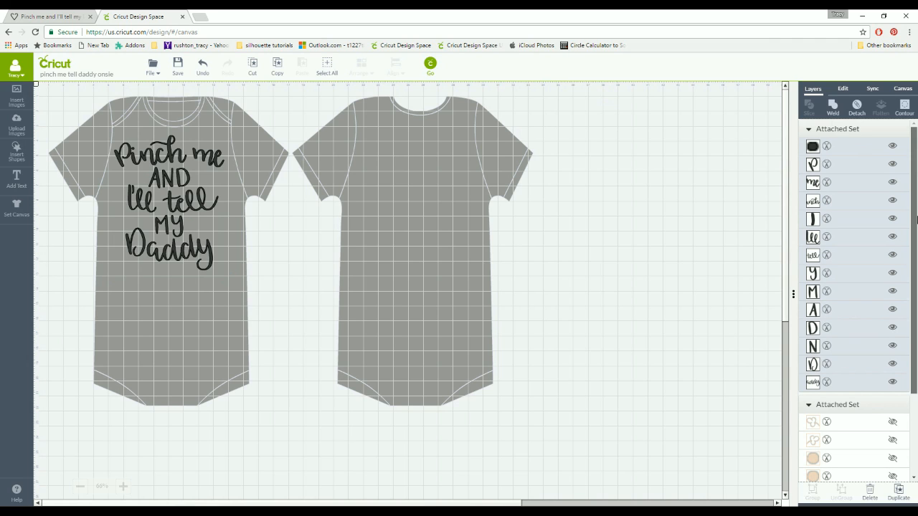
- Show the hidden orange and green shamrocks and dots again on the onesie
scroll(894, 318, down, 3)
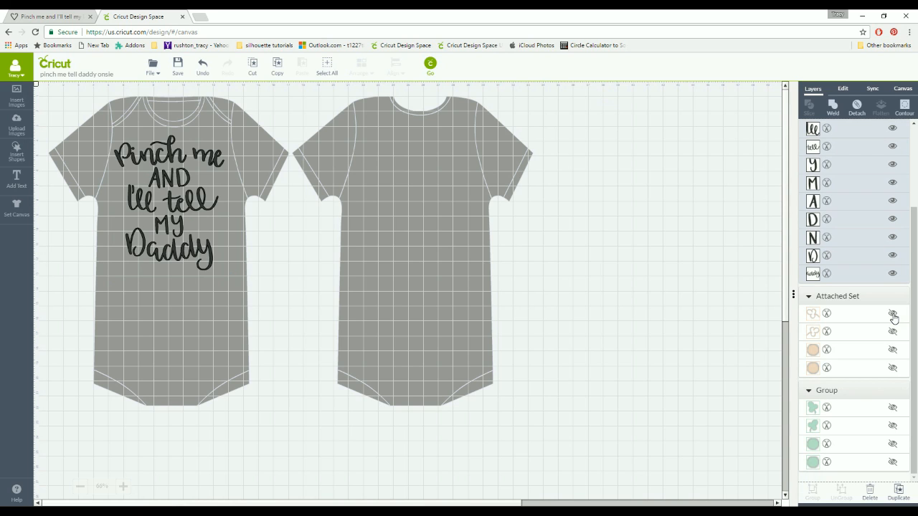
click(893, 315)
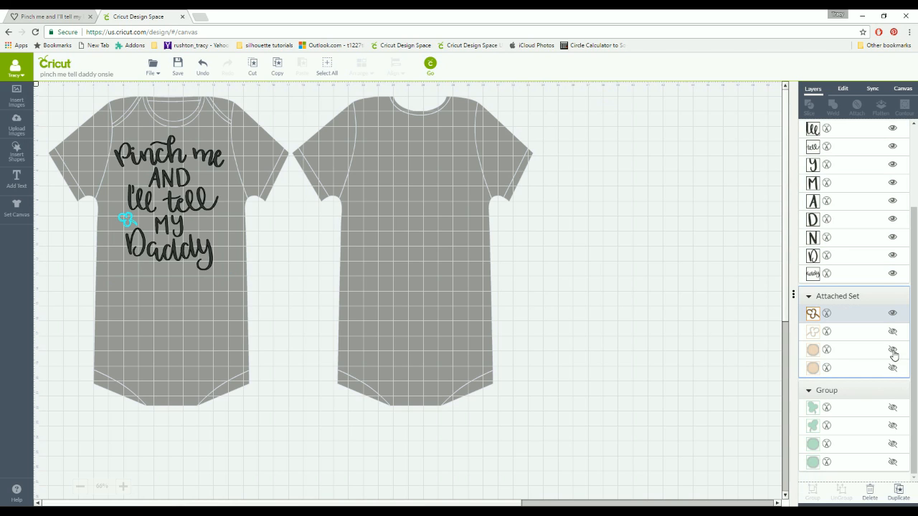
click(894, 351)
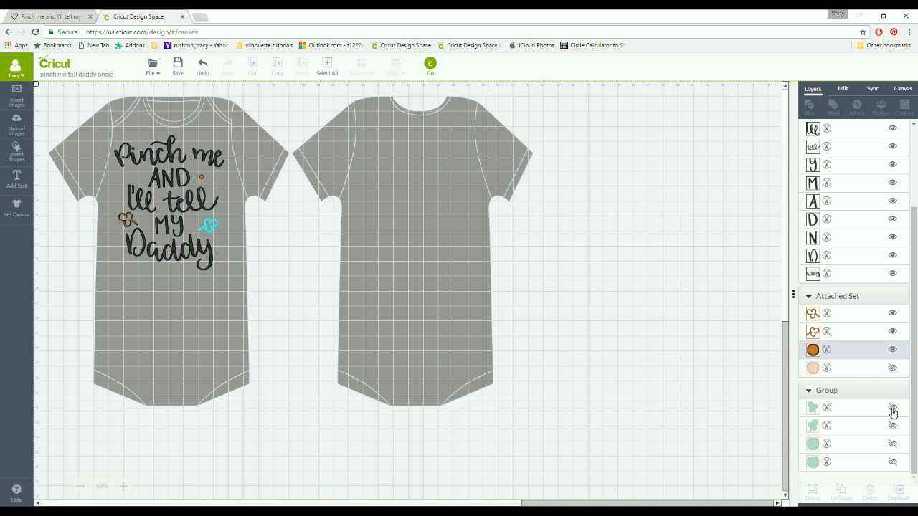
click(893, 408)
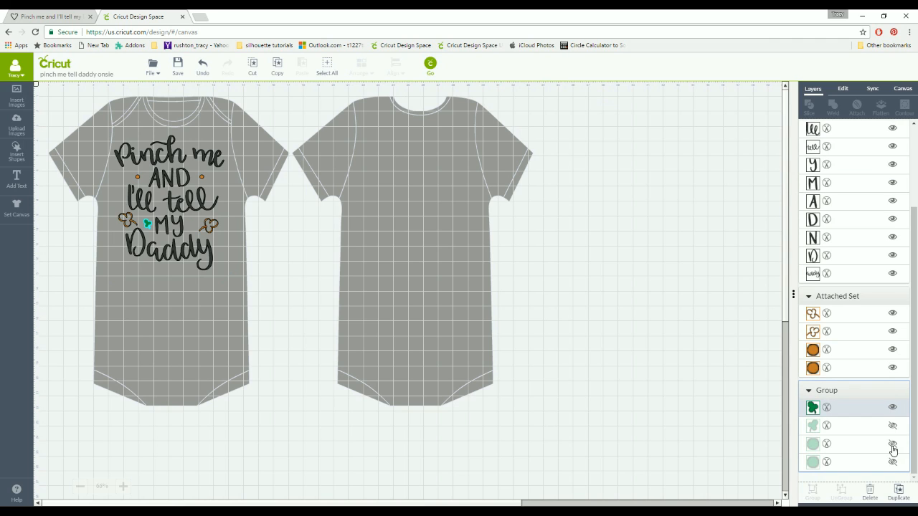
click(893, 447)
click(893, 464)
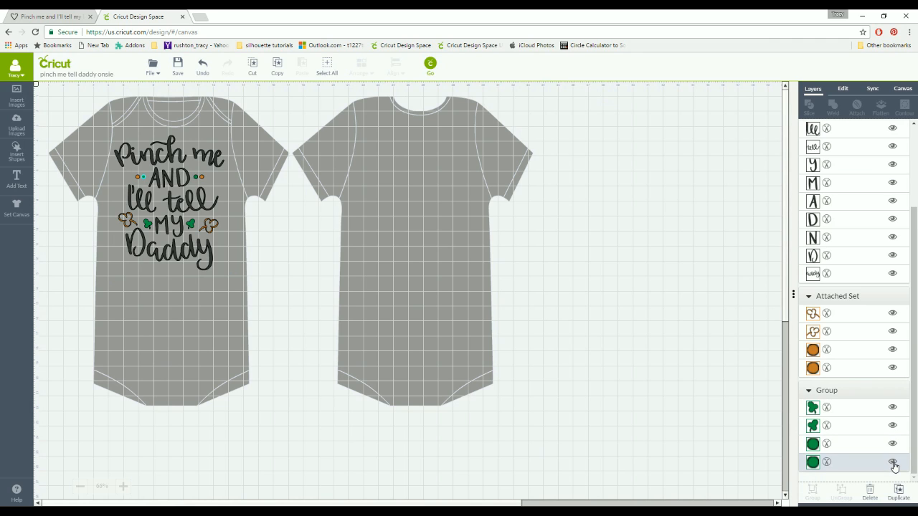
- Open the cutting mat preview and check how the pieces are arranged on the green, orange and black mats
click(431, 65)
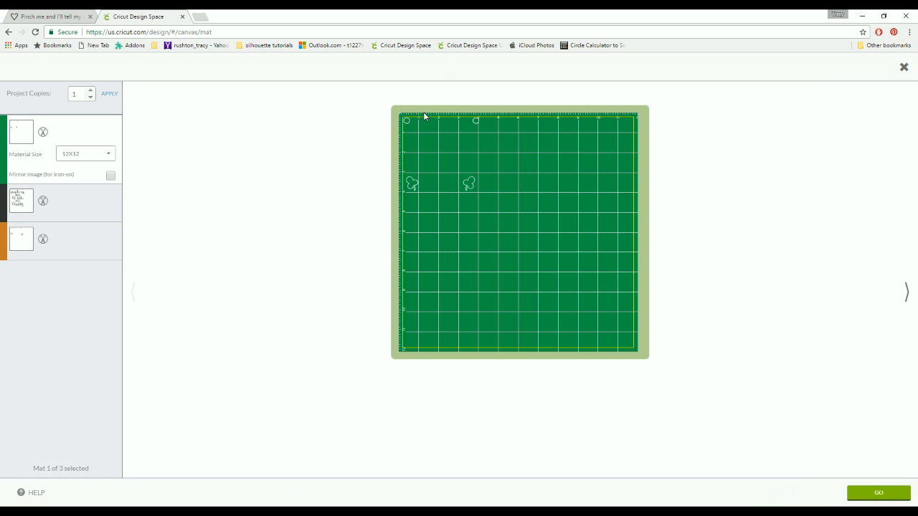
click(18, 248)
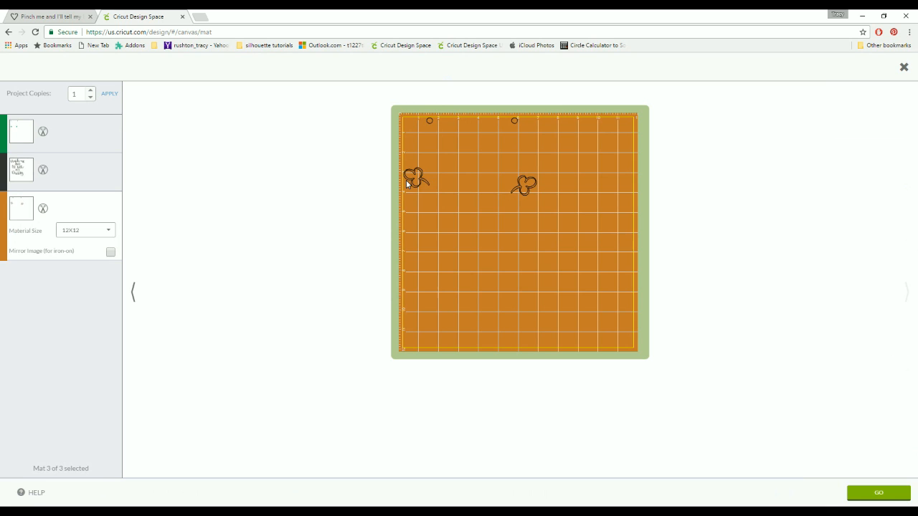
click(21, 171)
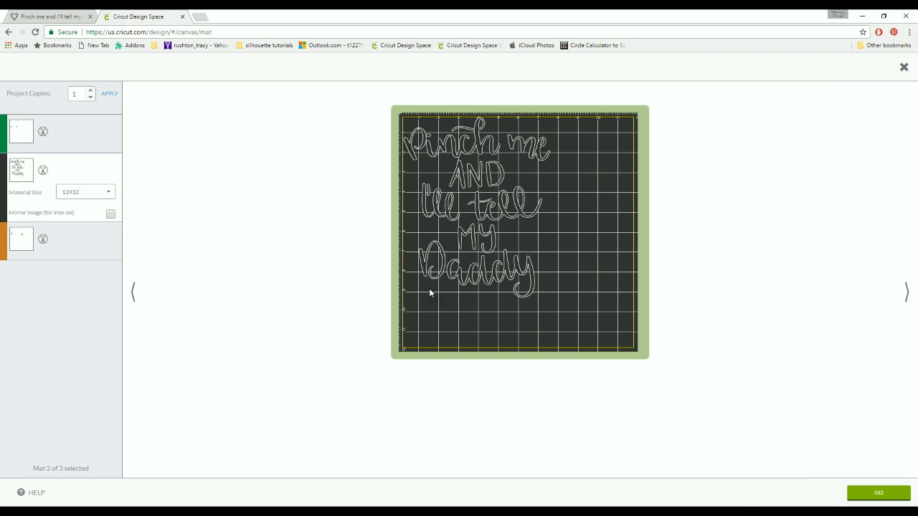
- Mirror the green, black and orange mats for iron-on and proceed to cutting
click(22, 134)
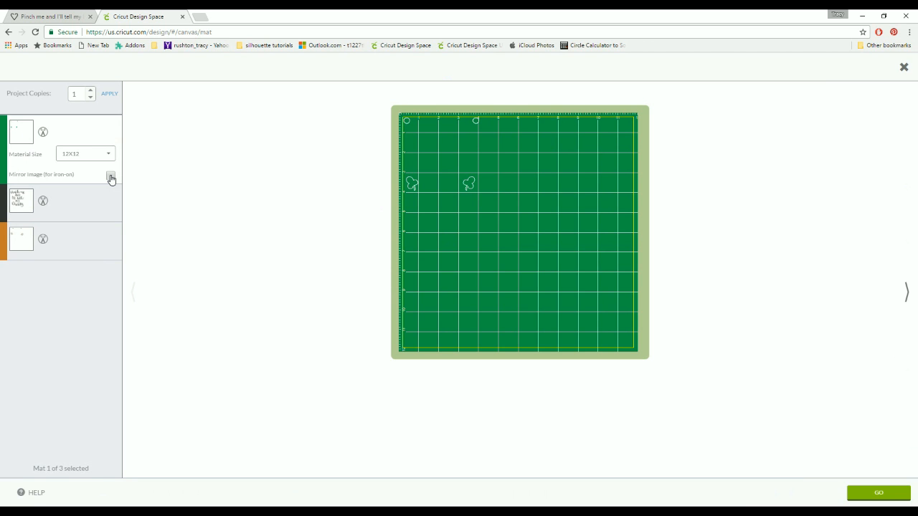
click(111, 177)
click(21, 201)
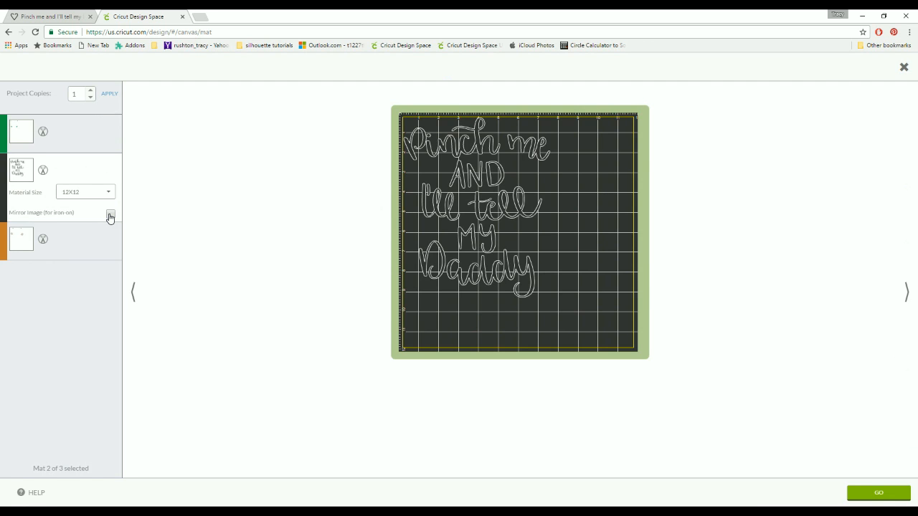
click(111, 216)
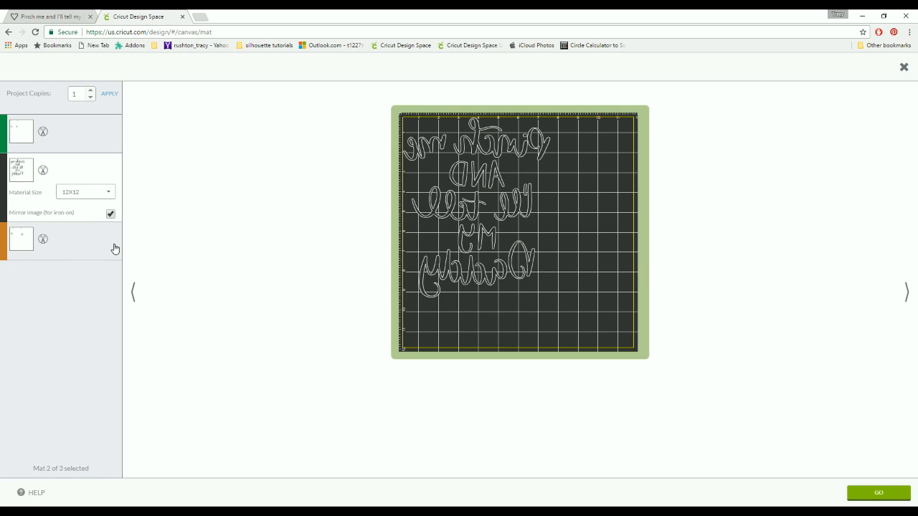
click(115, 248)
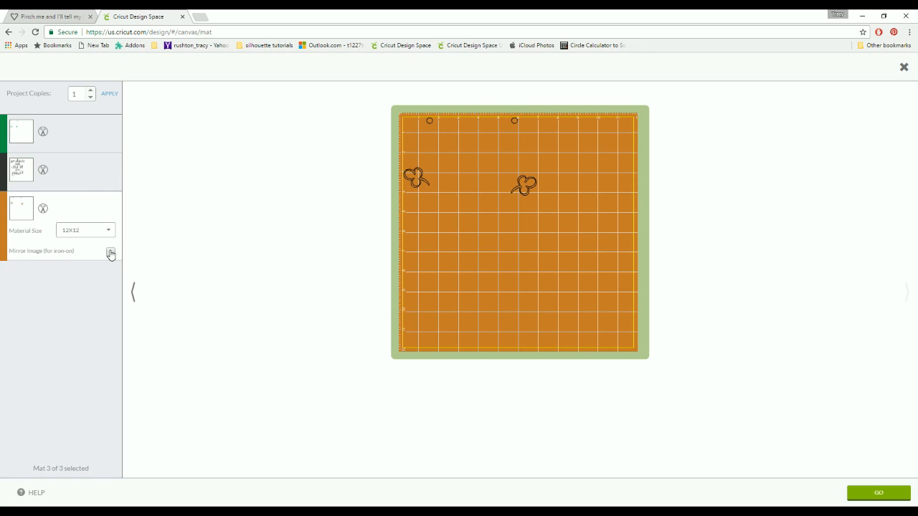
click(111, 252)
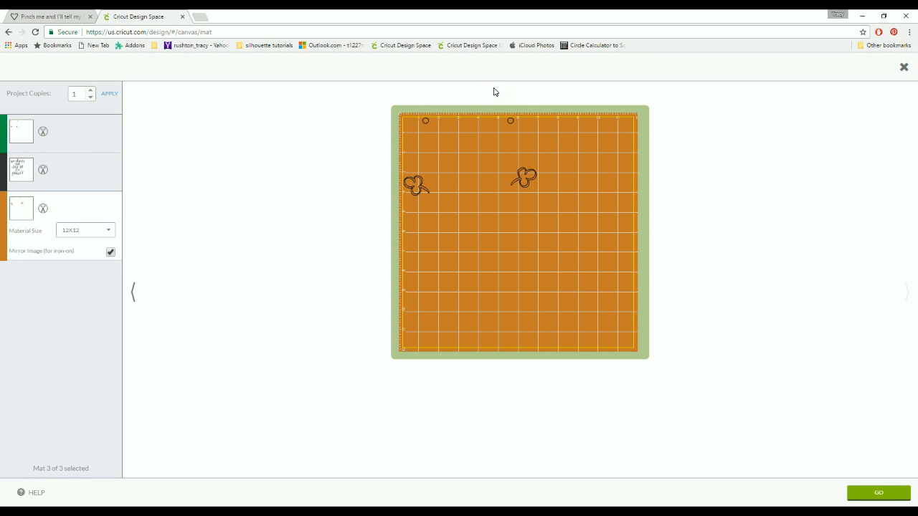
click(855, 492)
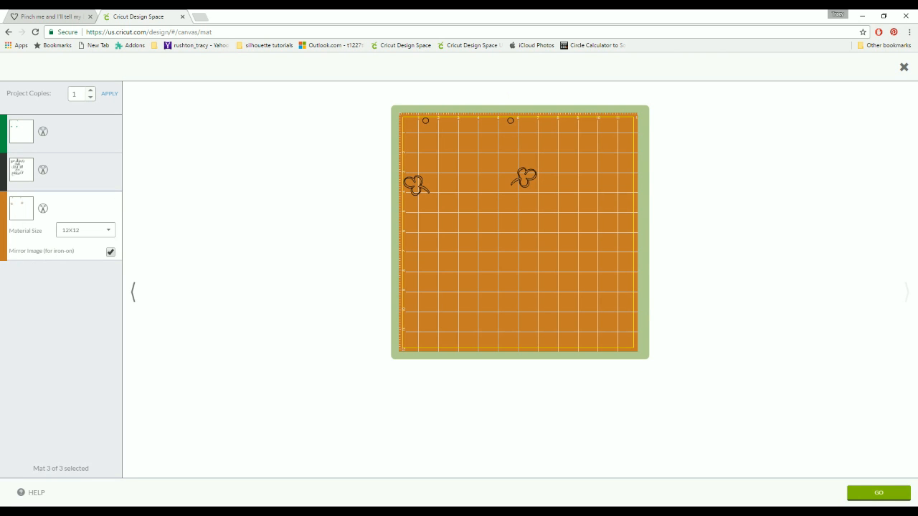